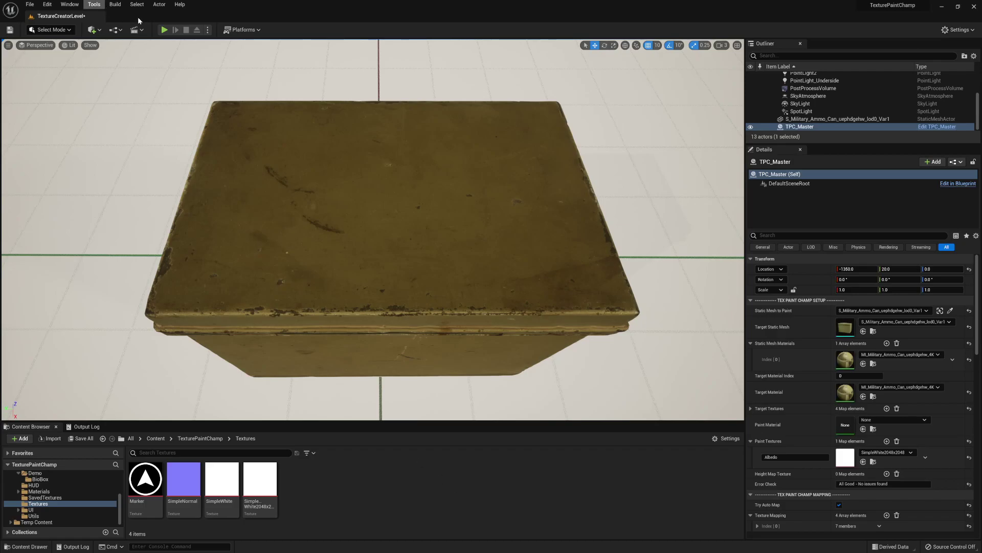
Start the level in play mode, choose the star brush and enlarge it to size 25.
{"action": "left_click", "coordinate": [164, 30]}
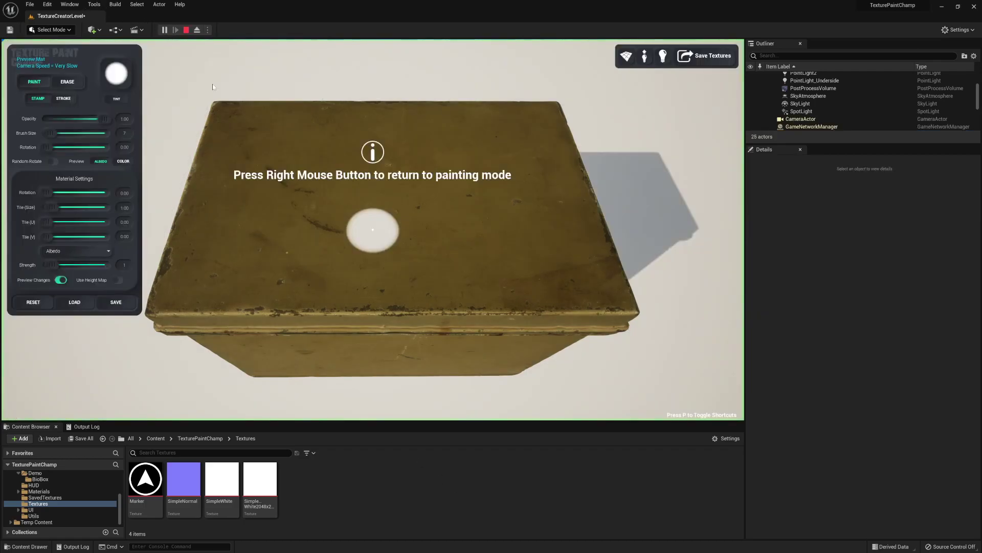
{"action": "left_click", "coordinate": [116, 77]}
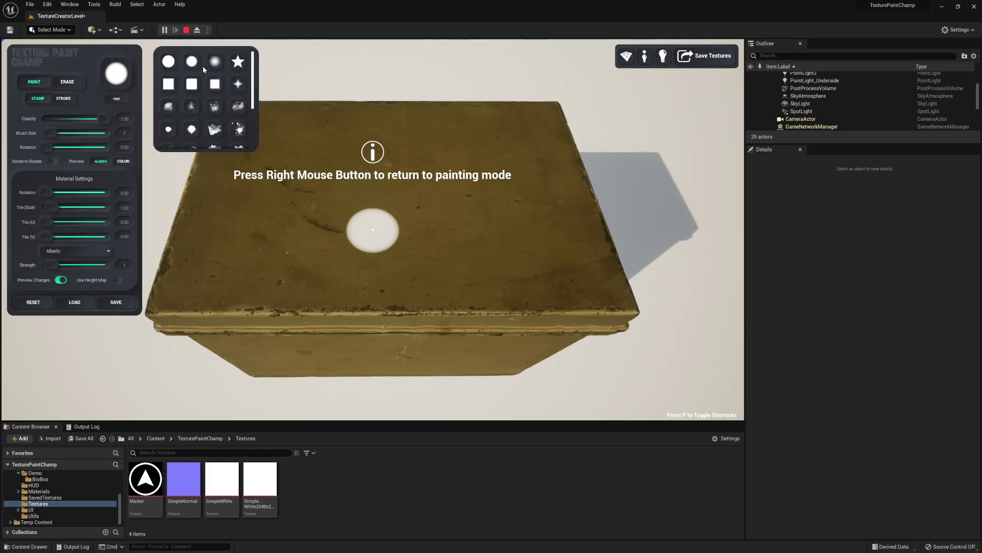
{"action": "left_click", "coordinate": [238, 62]}
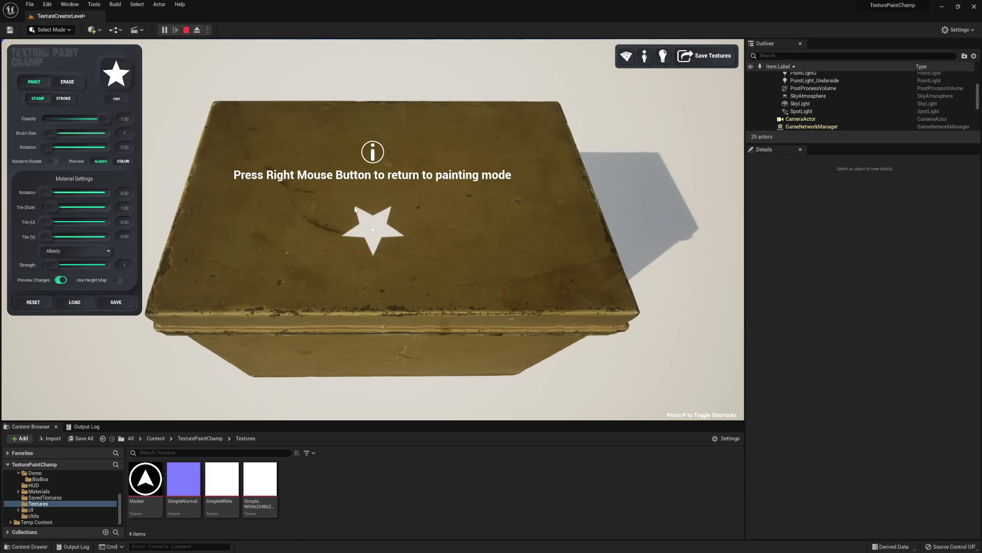
{"action": "scroll", "coordinate": [392, 220], "scroll_direction": "up", "scroll_amount": 18}
{"action": "right_click", "coordinate": [393, 220]}
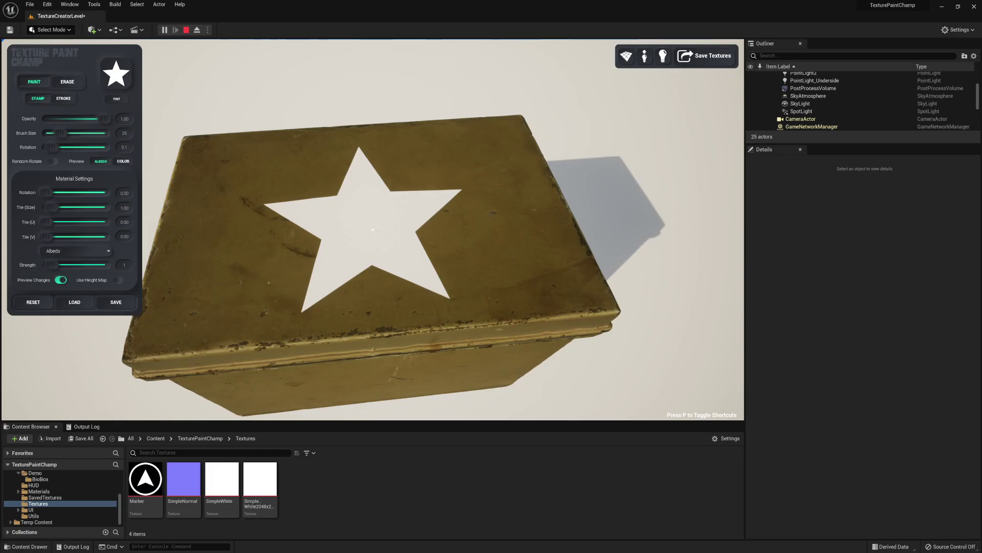
Tint the star brush black and stamp it on the ammo can's lid with Preview Changes turned off.
{"action": "right_click", "coordinate": [373, 230]}
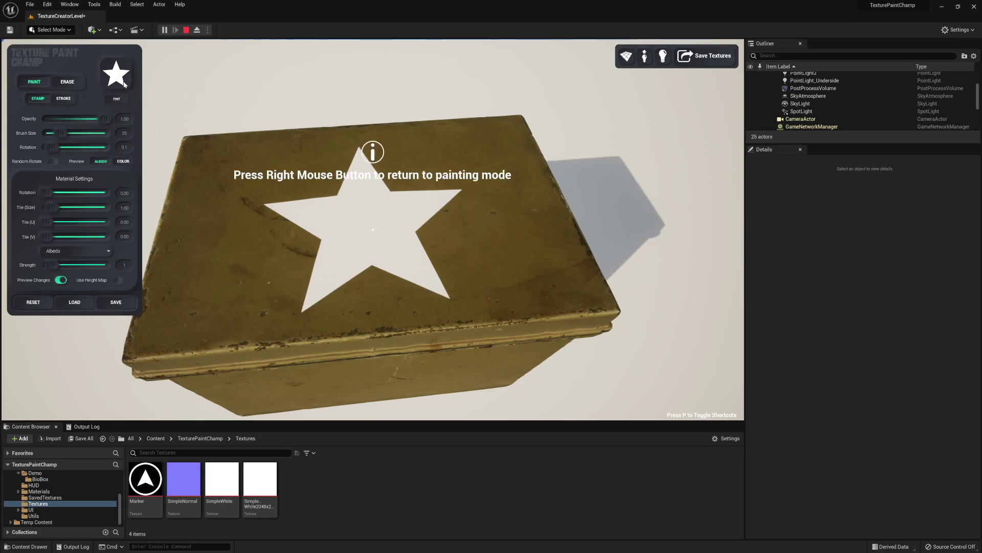
{"action": "left_click", "coordinate": [116, 99]}
{"action": "left_click_drag", "start_coordinate": [230, 102], "coordinate": [230, 55]}
{"action": "left_click_drag", "start_coordinate": [164, 61], "coordinate": [156, 120]}
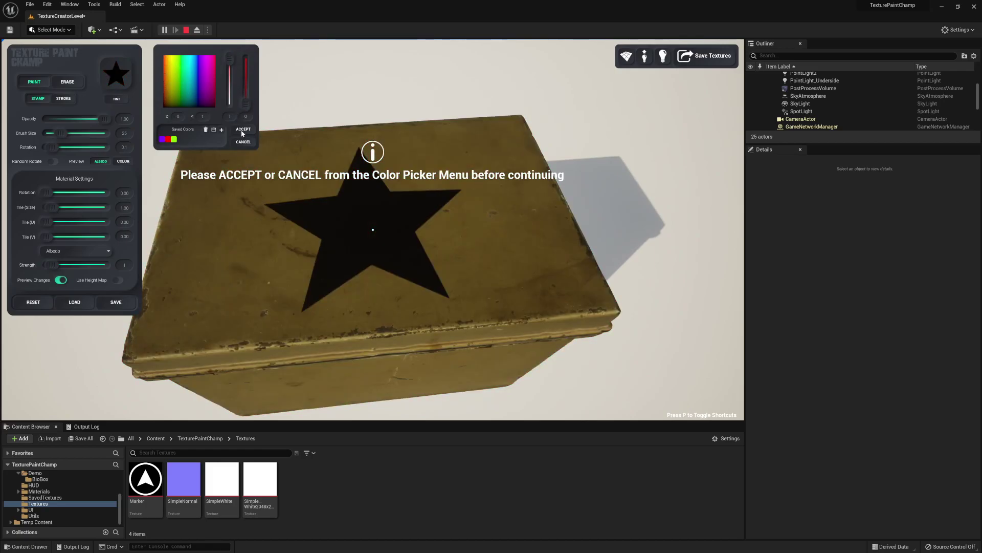
{"action": "left_click", "coordinate": [242, 131]}
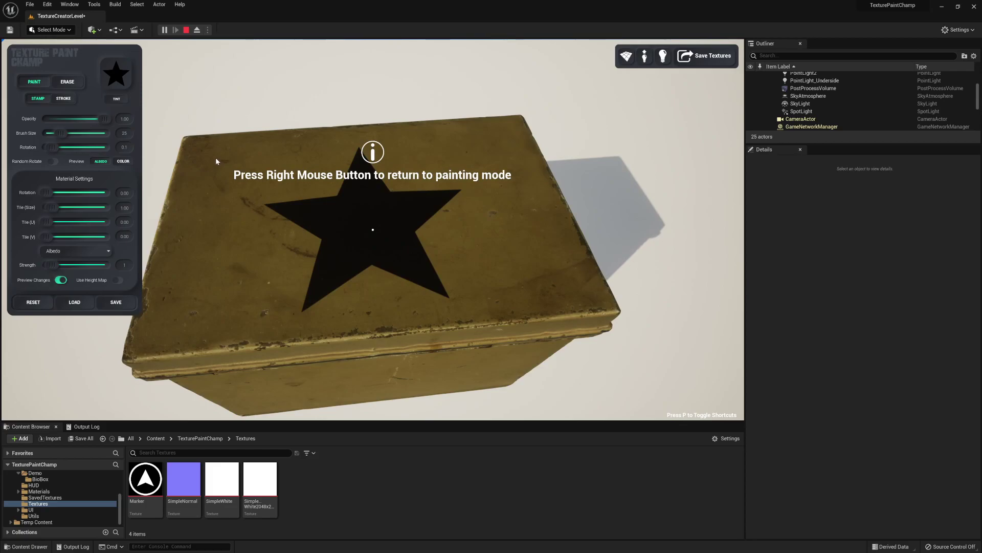
{"action": "left_click", "coordinate": [64, 280]}
{"action": "right_click", "coordinate": [312, 210]}
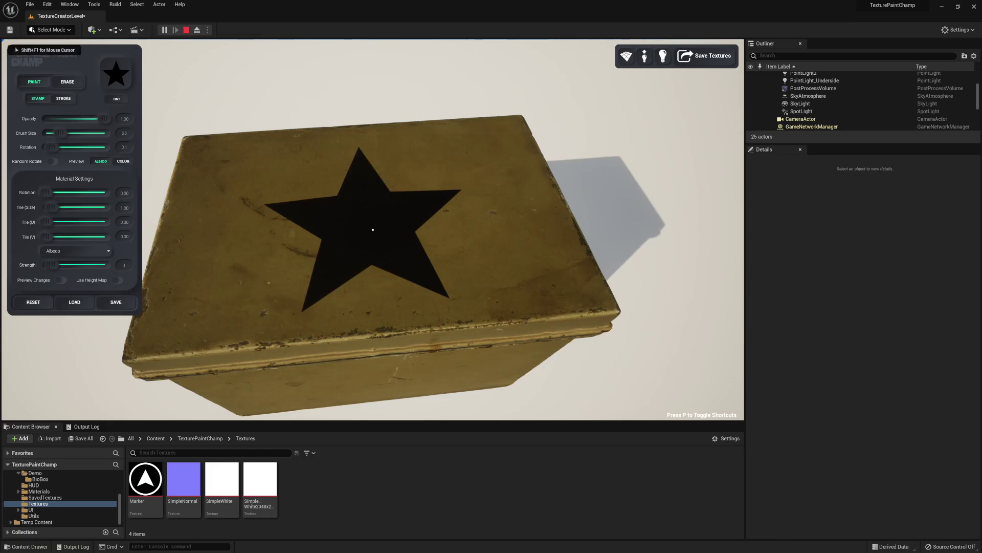
Change the star brush's tint to white and accept the color.
{"action": "key", "text": "shift+F1"}
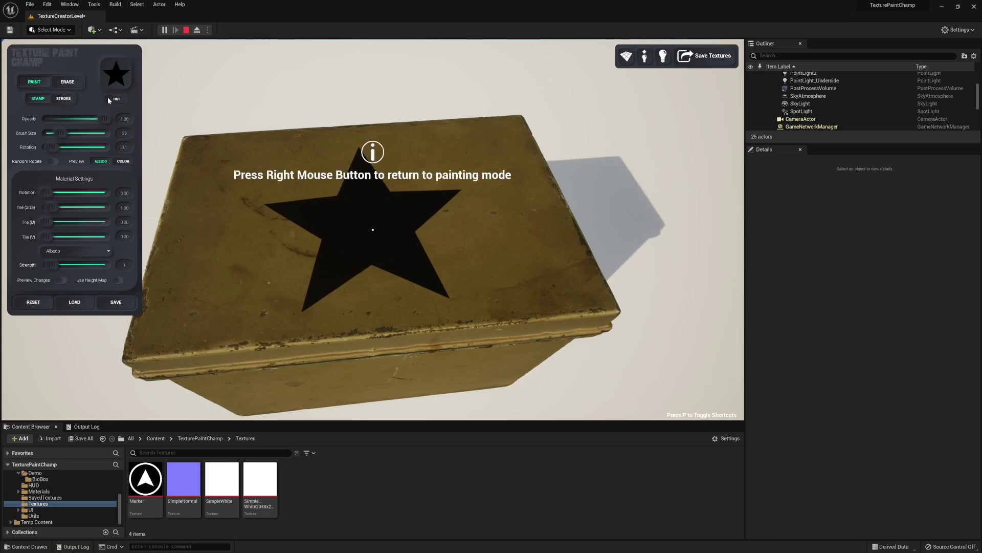
{"action": "left_click", "coordinate": [115, 74]}
{"action": "left_click", "coordinate": [115, 73]}
{"action": "left_click", "coordinate": [116, 98]}
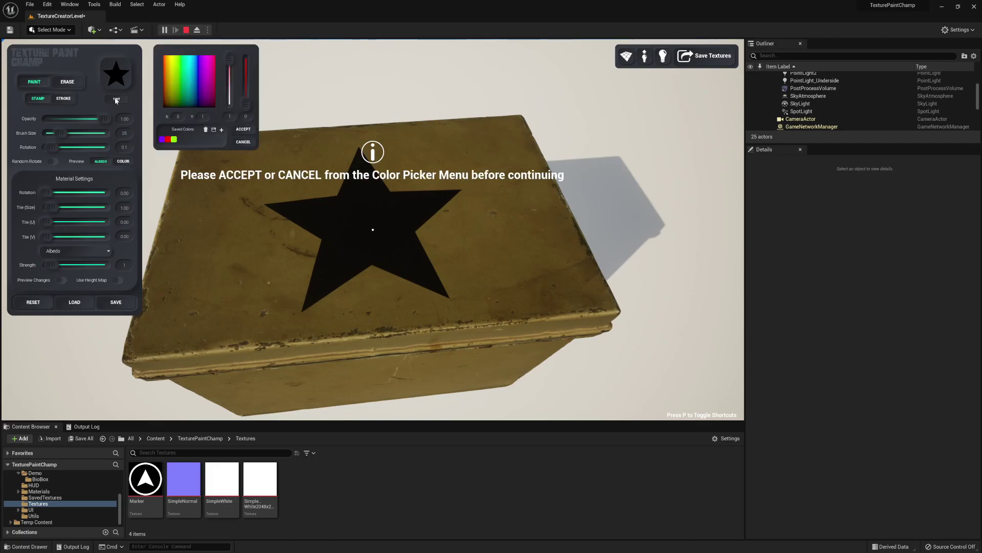
{"action": "left_click_drag", "start_coordinate": [230, 63], "coordinate": [230, 107]}
{"action": "left_click_drag", "start_coordinate": [177, 91], "coordinate": [158, 50]}
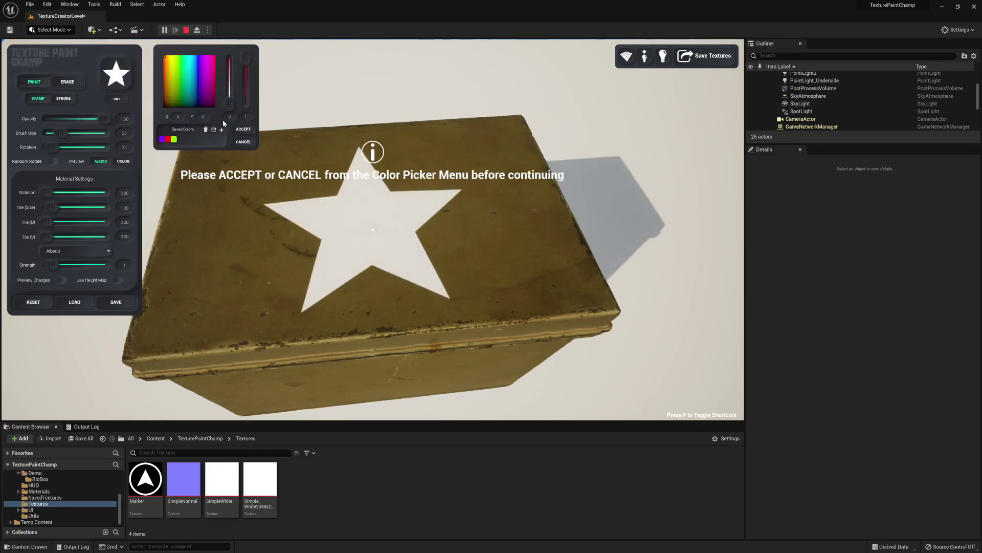
{"action": "left_click", "coordinate": [243, 131]}
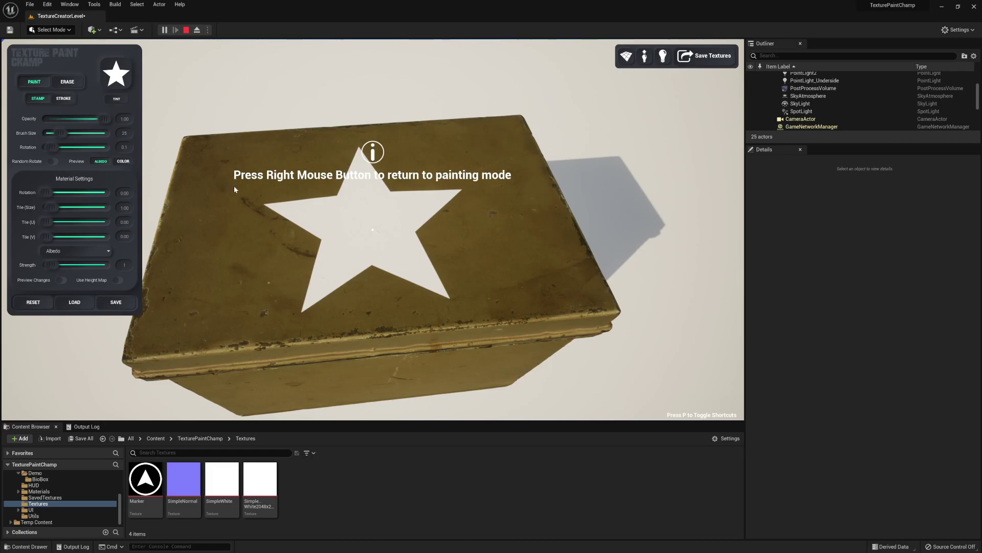
Reduce the brush to size 18, stamp a white star centred inside the black one, and shrink the brush to 0.5.
{"action": "scroll", "coordinate": [244, 196], "scroll_direction": "down", "scroll_amount": 4}
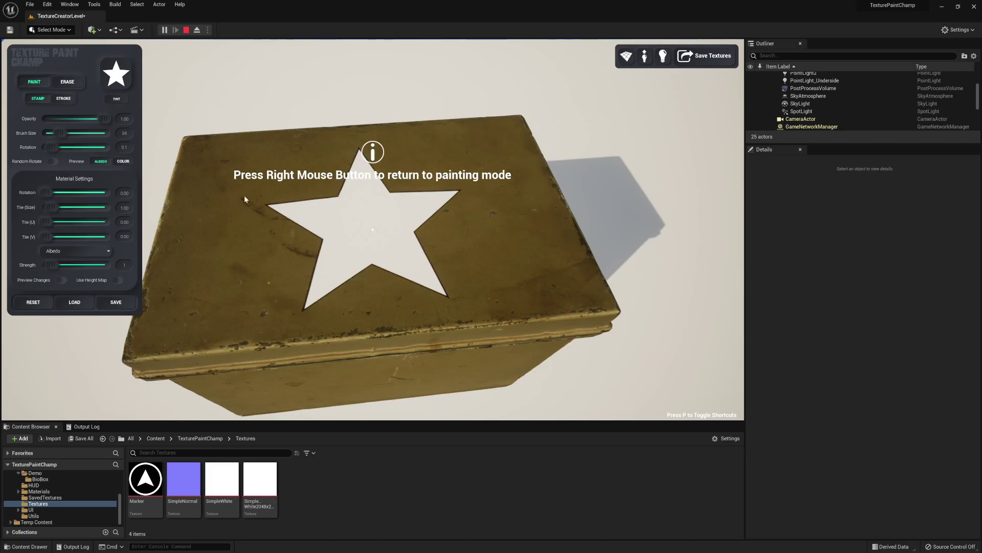
{"action": "scroll", "coordinate": [244, 195], "scroll_direction": "down", "scroll_amount": 2}
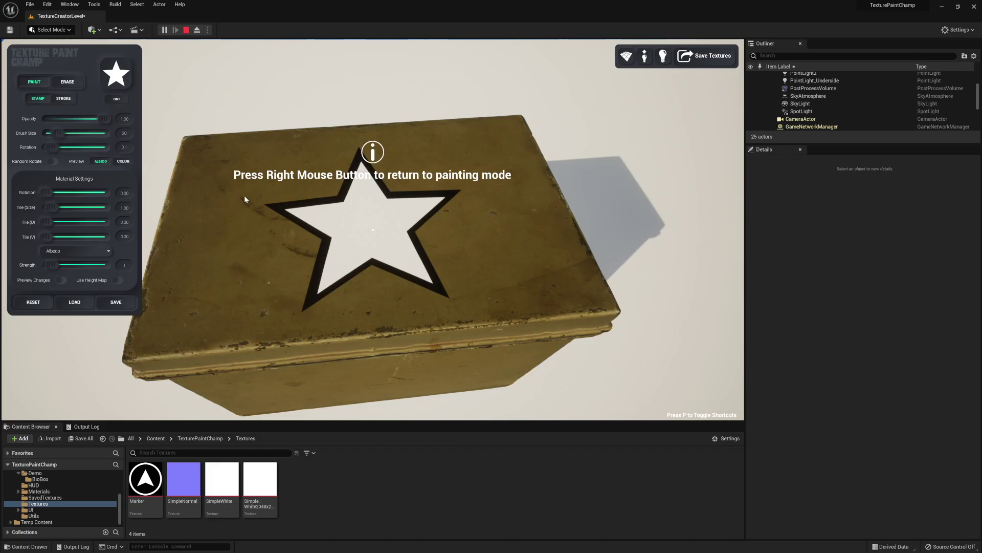
{"action": "right_click", "coordinate": [244, 195]}
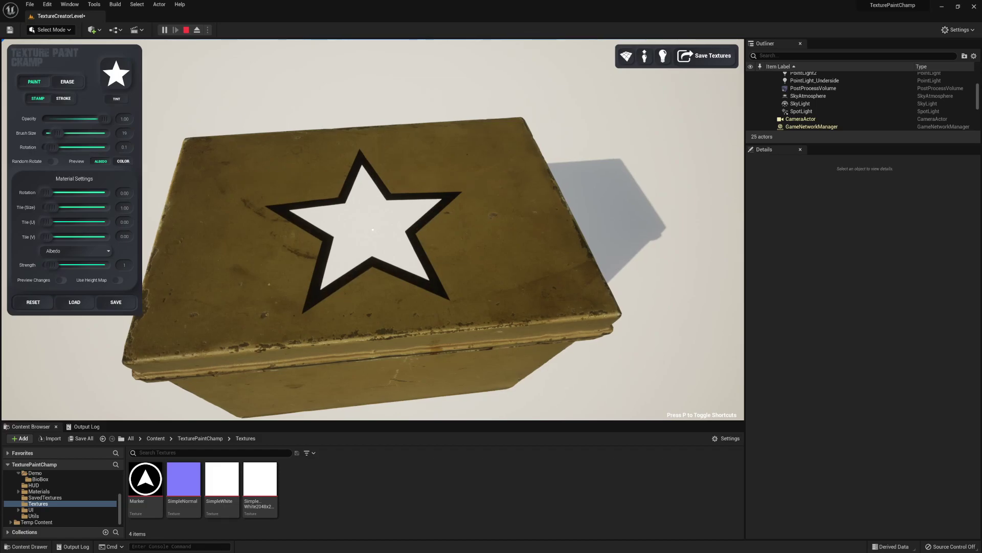
{"action": "left_click", "coordinate": [373, 230]}
{"action": "scroll", "coordinate": [372, 229], "scroll_direction": "down", "scroll_amount": 19}
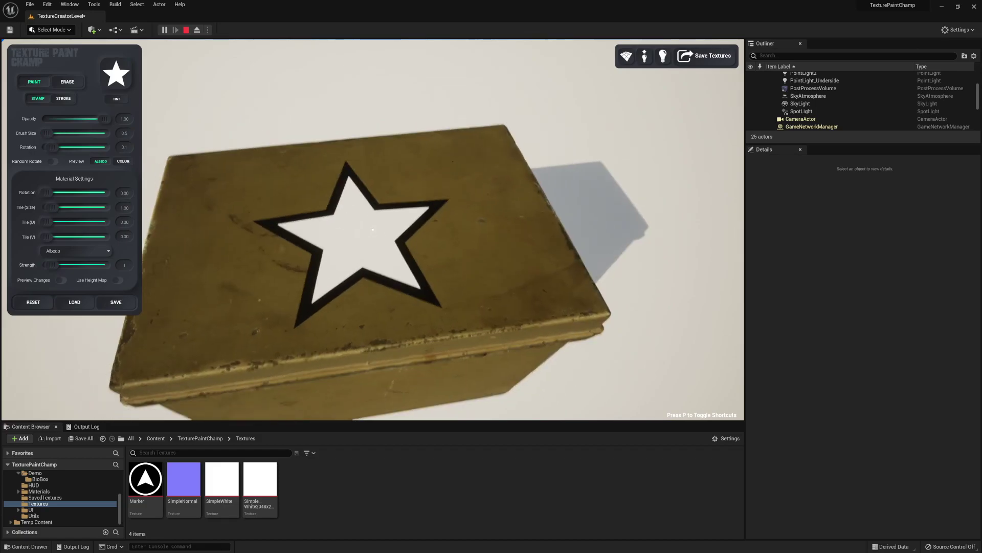
{"action": "right_click_drag", "start_coordinate": [372, 229], "coordinate": [372, 230]}
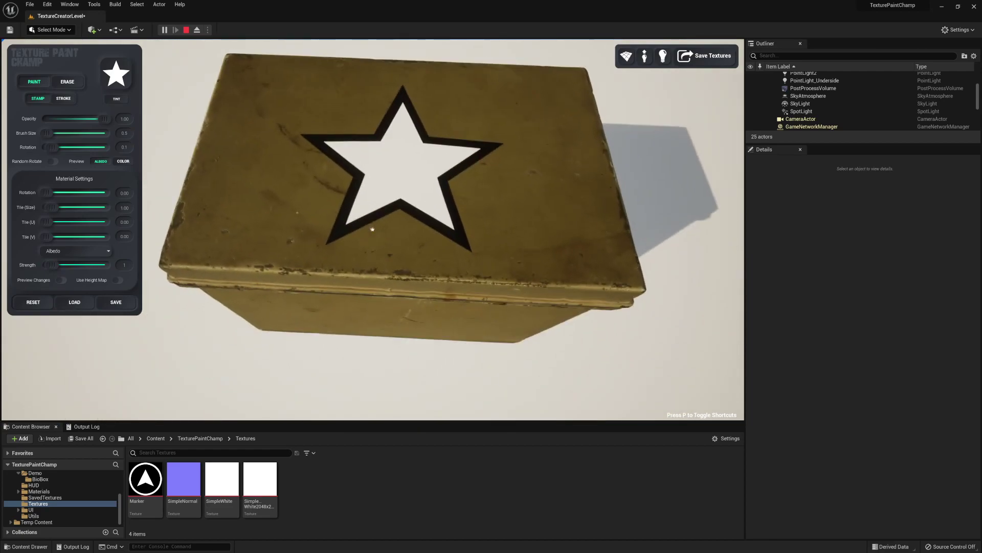
{"action": "right_click_drag", "start_coordinate": [373, 230], "coordinate": [372, 229]}
Choose the speckled grunge brush in Erase mode and enlarge it to size 14.5 over the star.
{"action": "left_click", "coordinate": [115, 73]}
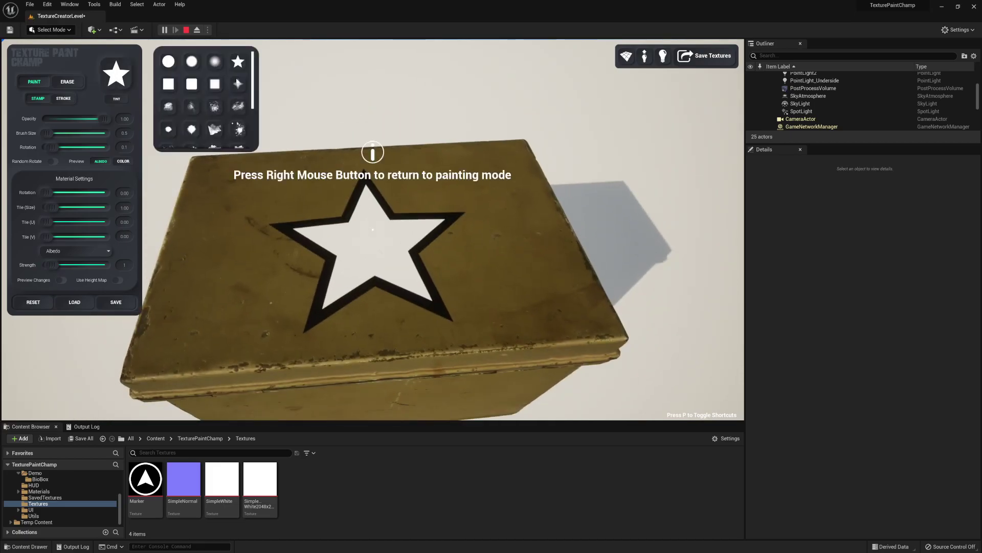
{"action": "left_click", "coordinate": [192, 103]}
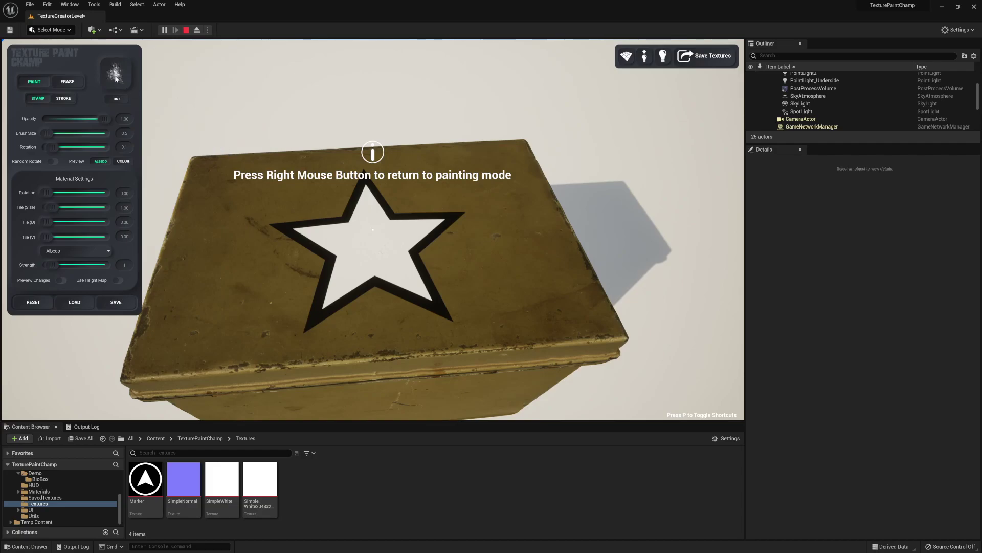
{"action": "left_click", "coordinate": [59, 82]}
{"action": "right_click", "coordinate": [351, 239]}
{"action": "scroll", "coordinate": [372, 230], "scroll_direction": "up", "scroll_amount": 7}
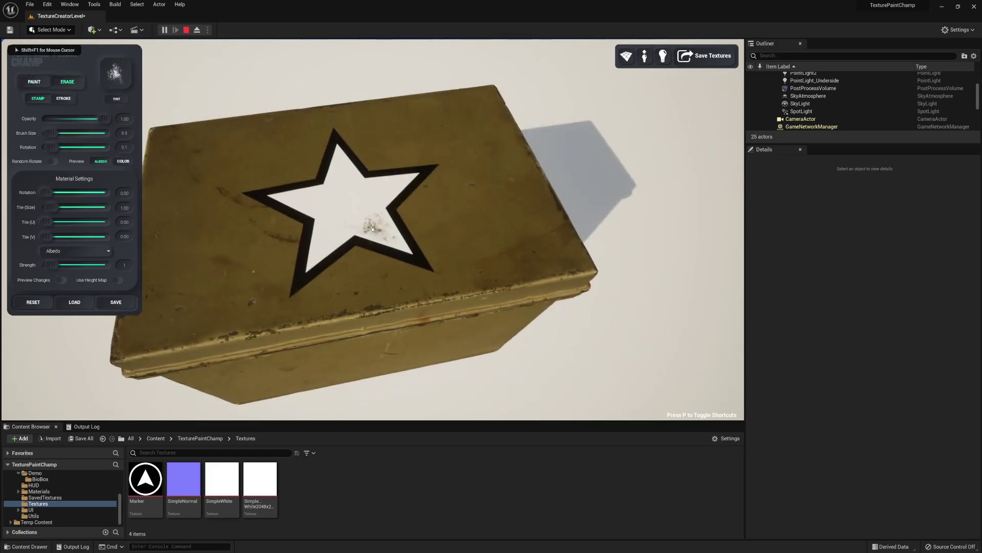
{"action": "left_click", "coordinate": [373, 230]}
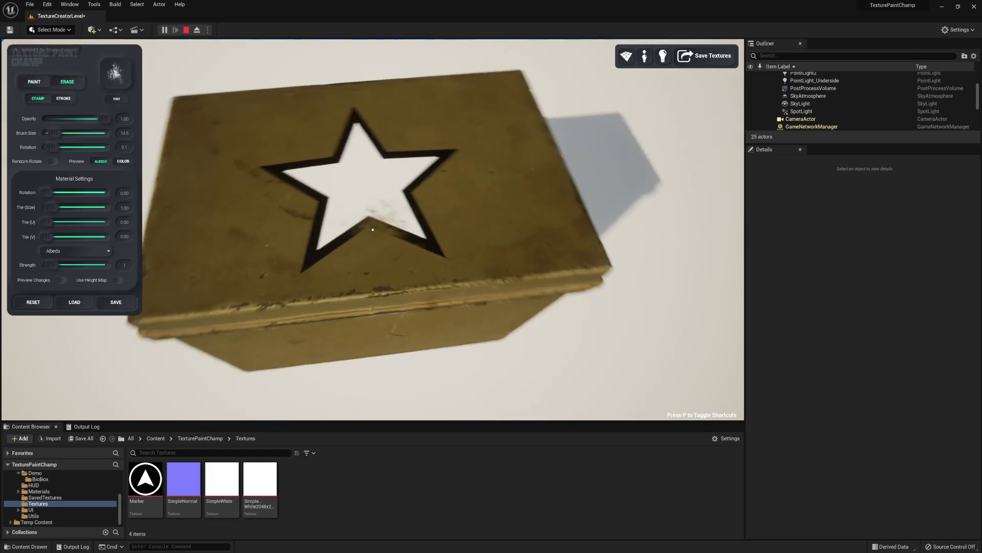
Turn on Random Rotate and erase speckled wear across the star, lowering the opacity to 0.403 for the softer passes.
{"action": "right_click", "coordinate": [373, 229]}
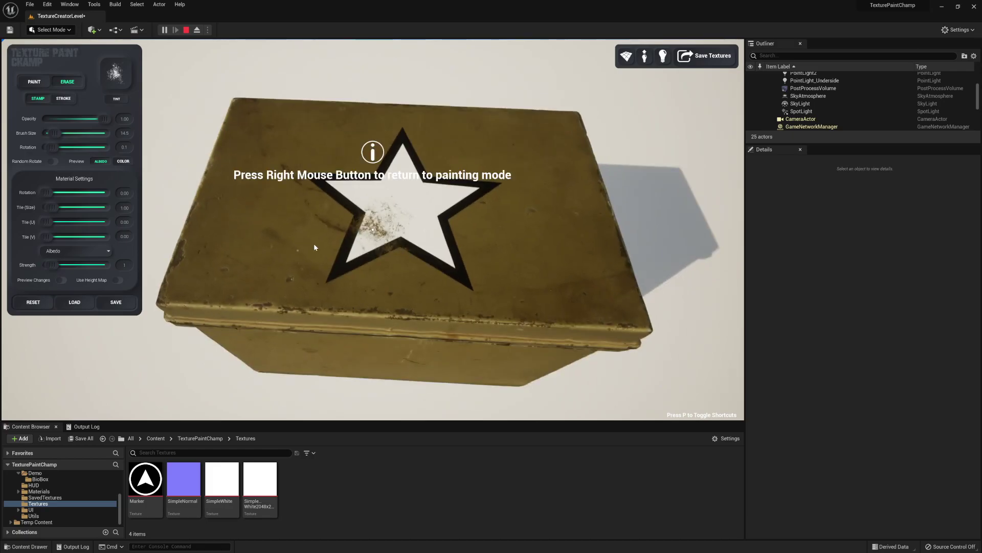
{"action": "left_click", "coordinate": [51, 161]}
{"action": "right_click", "coordinate": [51, 161]}
{"action": "right_click_drag", "start_coordinate": [373, 229], "coordinate": [378, 204]}
{"action": "left_click", "coordinate": [372, 229]}
{"action": "left_click", "coordinate": [372, 230]}
{"action": "left_click_drag", "start_coordinate": [103, 119], "coordinate": [69, 119]}
{"action": "right_click_drag", "start_coordinate": [361, 229], "coordinate": [373, 229]}
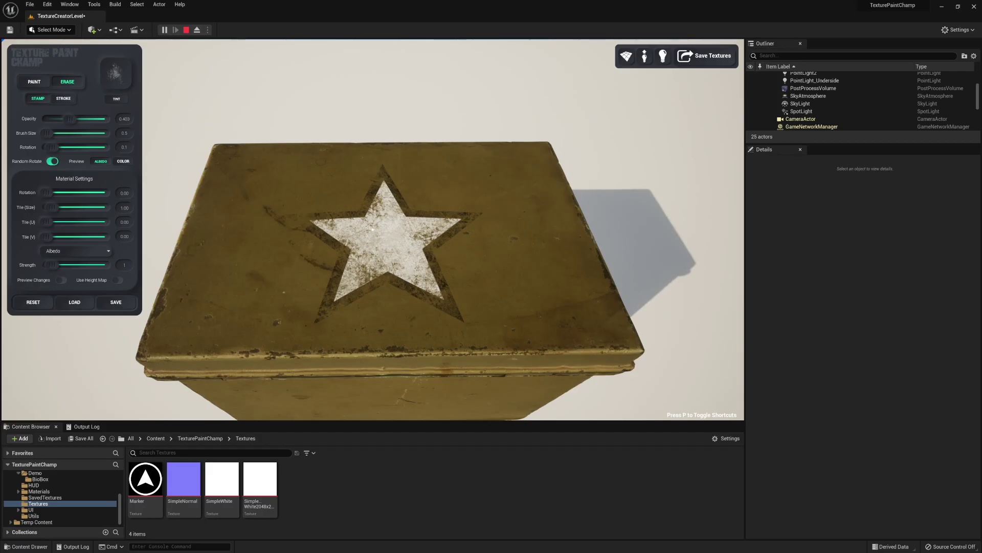
End the play session and inspect the SpaceDog texture from the Demo folder in the texture editor.
{"action": "key", "text": "Escape"}
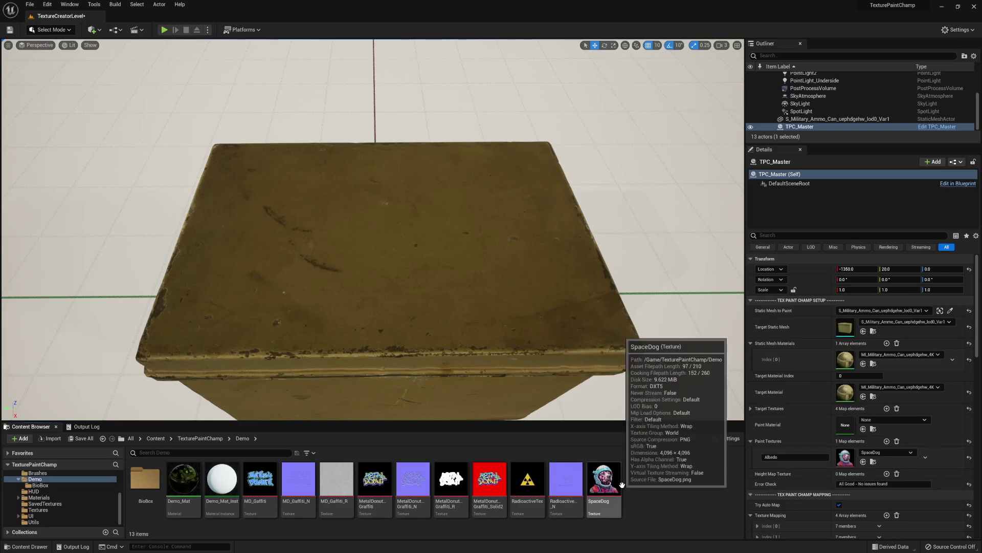
{"action": "double_click", "coordinate": [604, 478]}
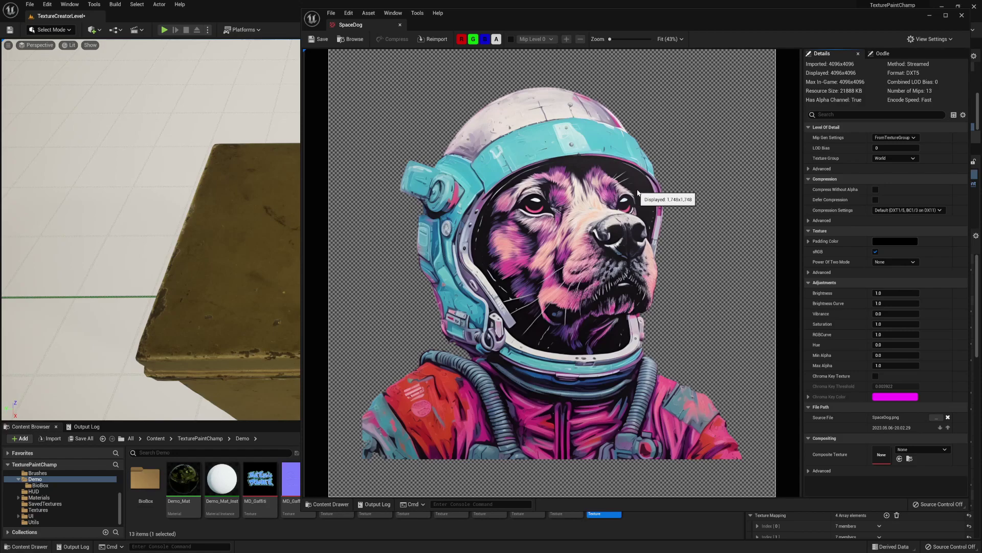
{"action": "left_click", "coordinate": [962, 14]}
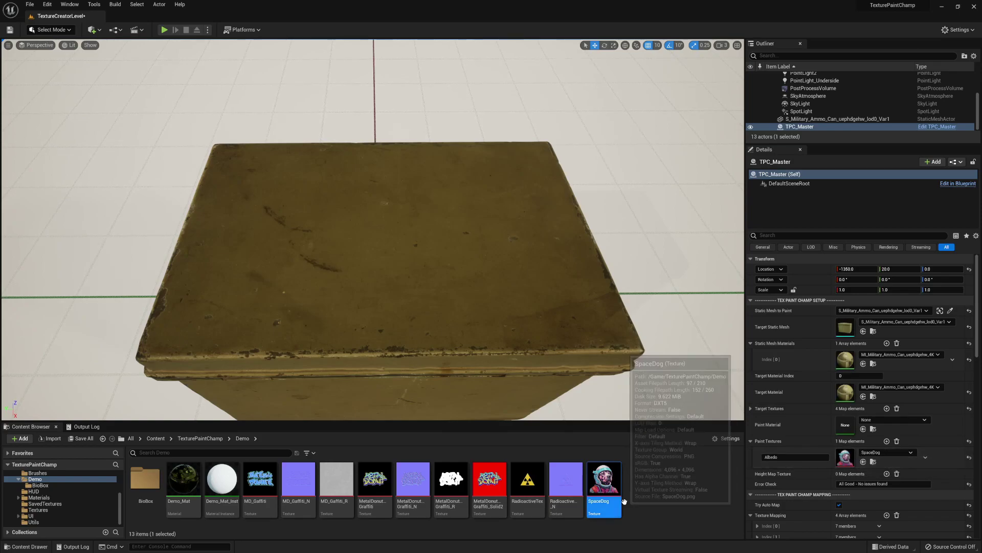
In a new play session, enlarge the round brush to 37 and adjust the material's tile offsets, with Rotation 0.522 and Tile (Size) 3.306.
{"action": "left_click", "coordinate": [164, 31]}
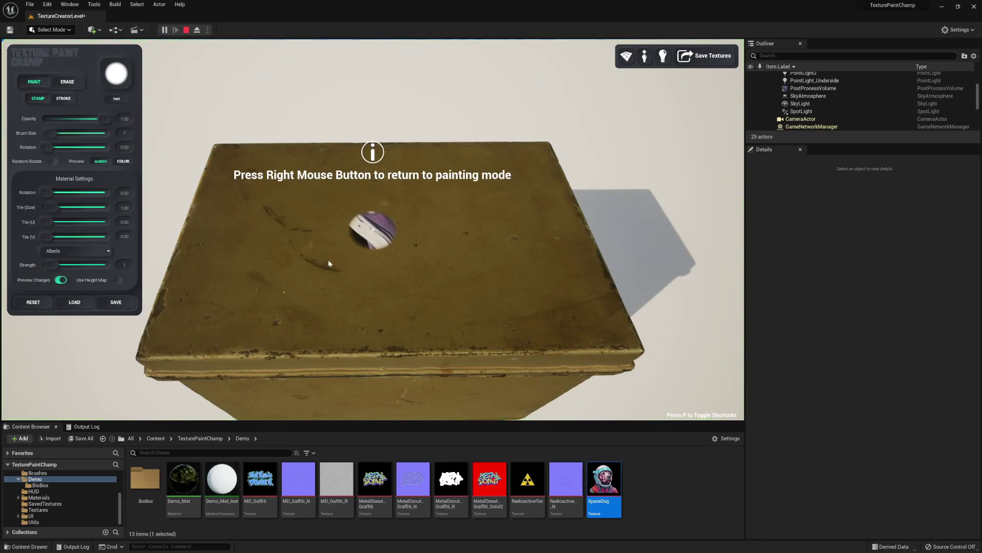
{"action": "scroll", "coordinate": [328, 263], "scroll_direction": "up", "scroll_amount": 12}
{"action": "scroll", "coordinate": [326, 262], "scroll_direction": "down", "scroll_amount": 8}
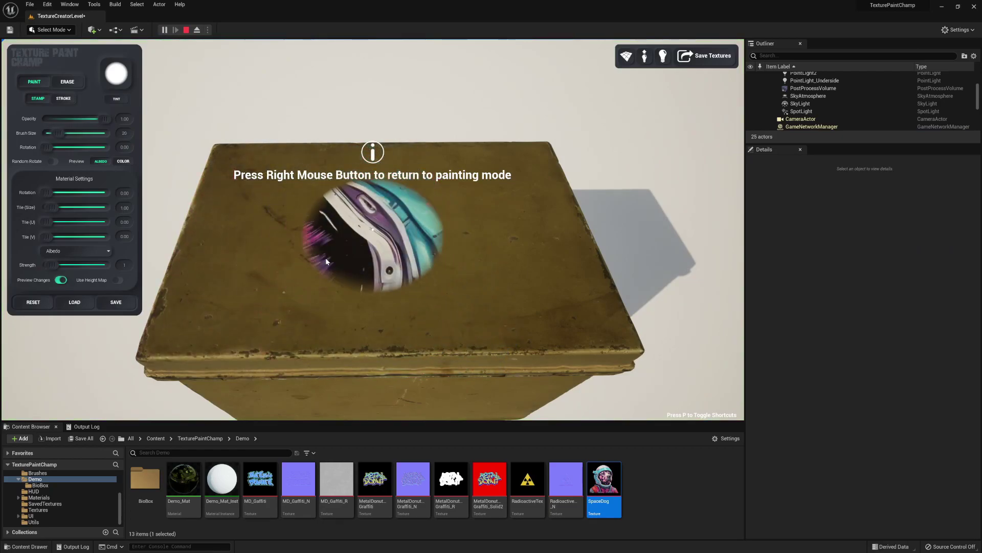
{"action": "scroll", "coordinate": [325, 256], "scroll_direction": "up", "scroll_amount": 7}
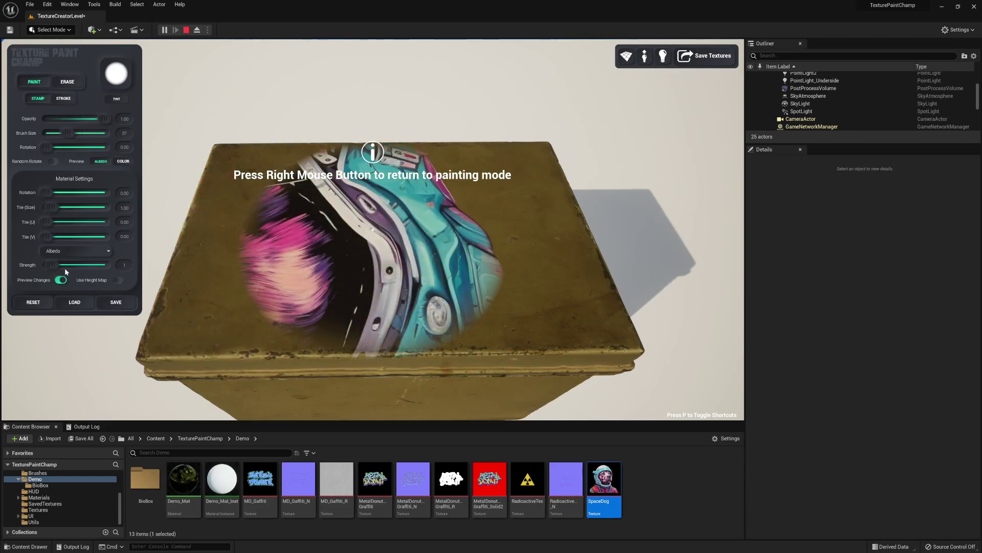
{"action": "left_click_drag", "start_coordinate": [53, 207], "coordinate": [54, 236]}
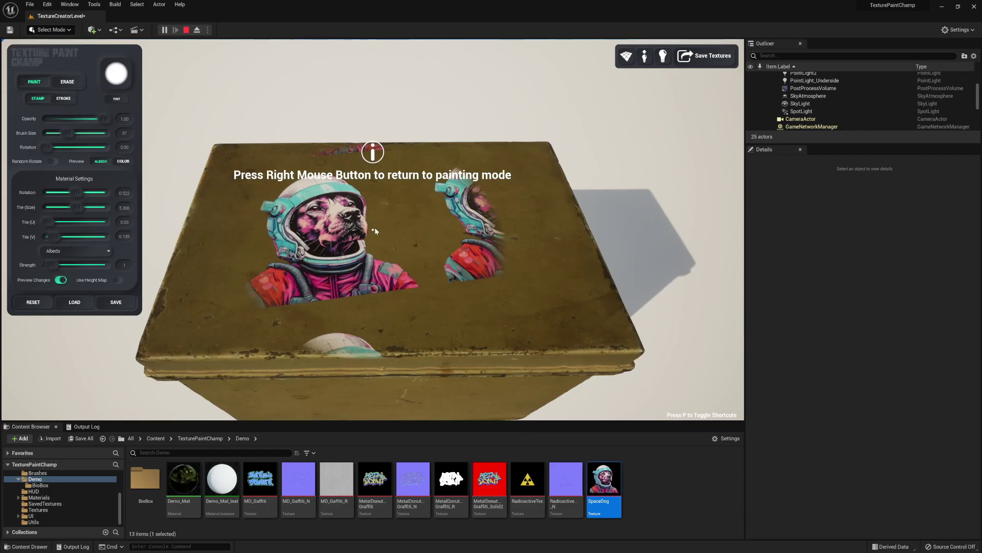
Reduce the brush to size 14 and paint the SpaceDog artwork onto the ammo can's lid.
{"action": "scroll", "coordinate": [344, 228], "scroll_direction": "down", "scroll_amount": 12}
{"action": "scroll", "coordinate": [345, 229], "scroll_direction": "up", "scroll_amount": 9}
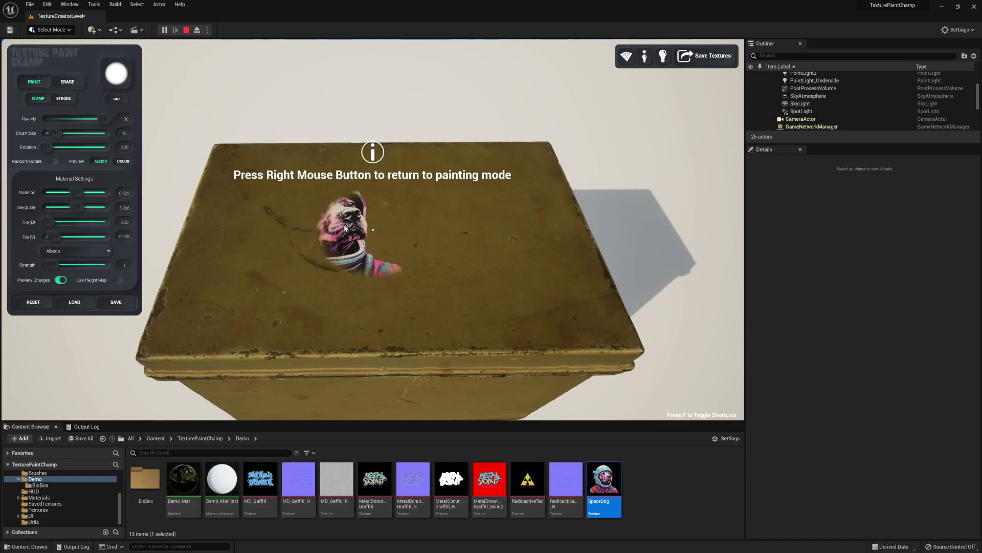
{"action": "scroll", "coordinate": [345, 229], "scroll_direction": "down", "scroll_amount": 8}
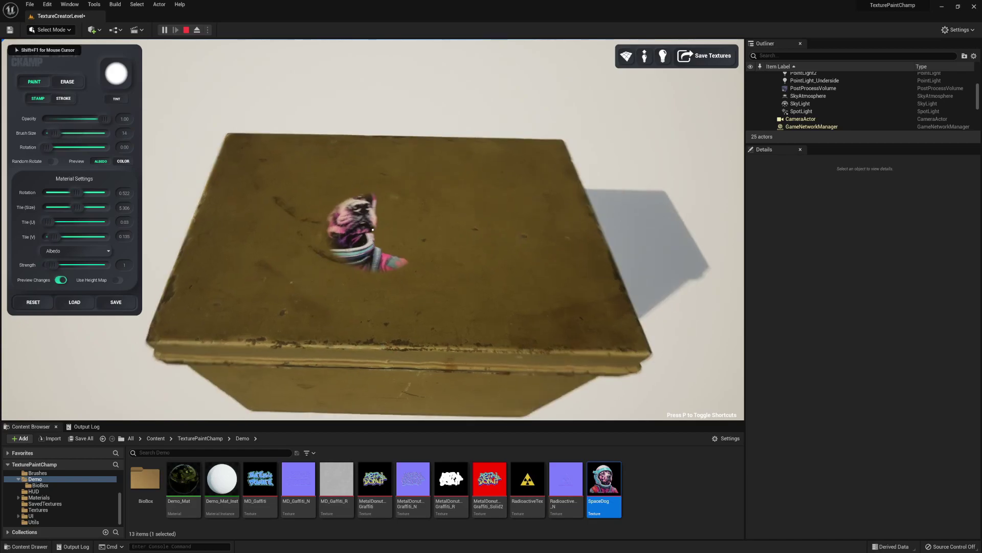
{"action": "right_click_drag", "start_coordinate": [373, 229], "coordinate": [343, 231]}
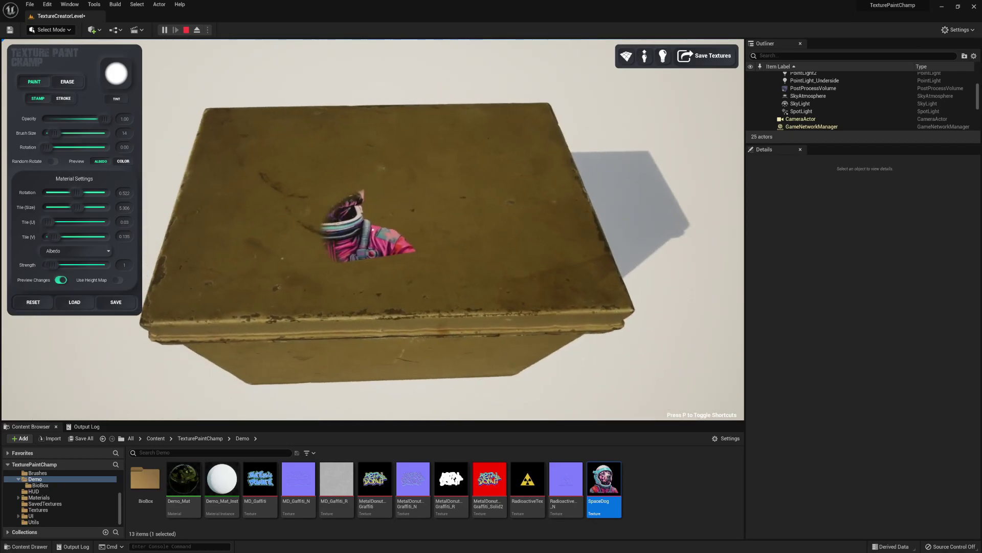
{"action": "left_click", "coordinate": [372, 229]}
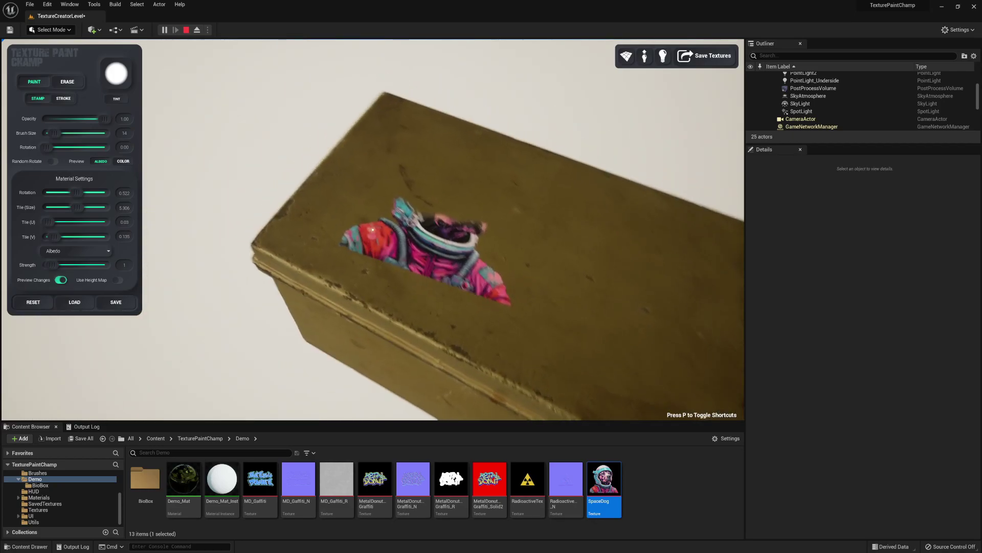